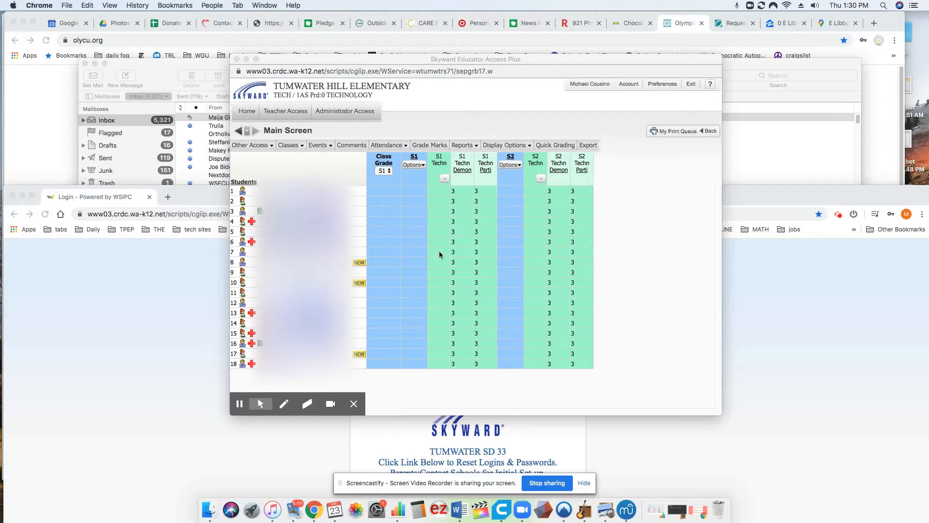
Go to Teacher Access > Reports > Class Roster to list the saved templates
{"action": "left_click", "coordinate": [286, 115]}
{"action": "left_click", "coordinate": [285, 115]}
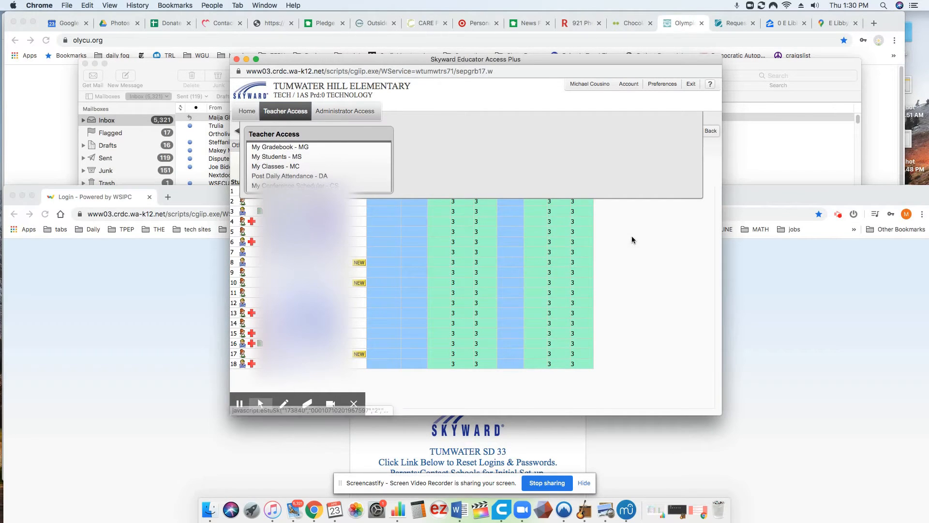
{"action": "mouse_move", "coordinate": [466, 144]}
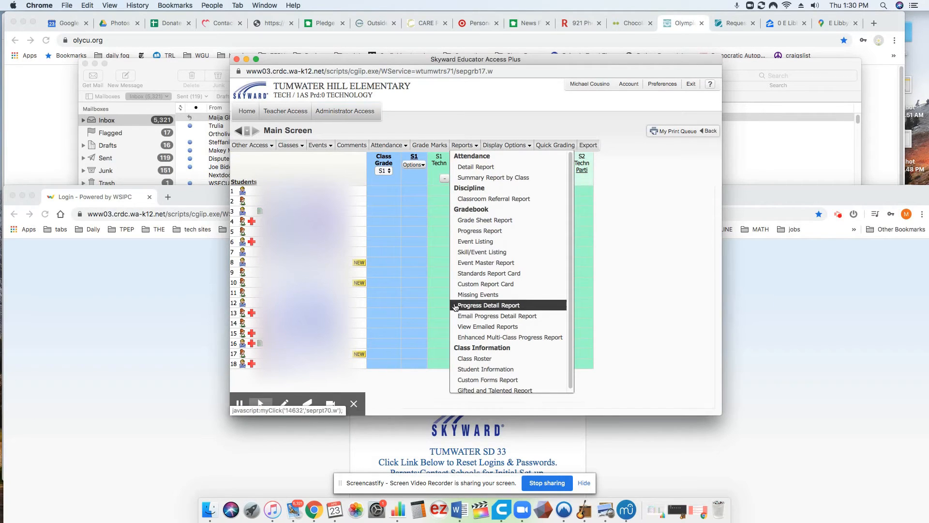
{"action": "left_click", "coordinate": [482, 358]}
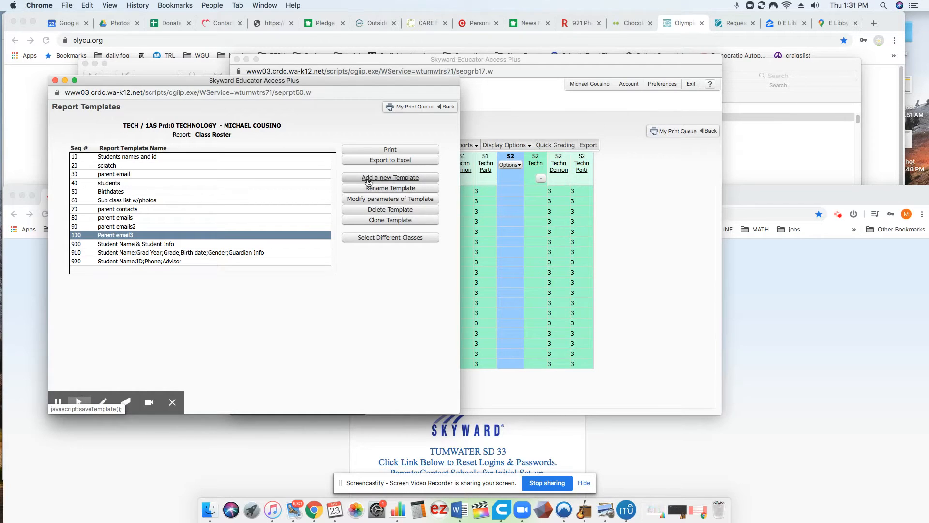
Add a new Class Roster template named 'Parent email4' and save it
{"action": "left_click", "coordinate": [409, 182]}
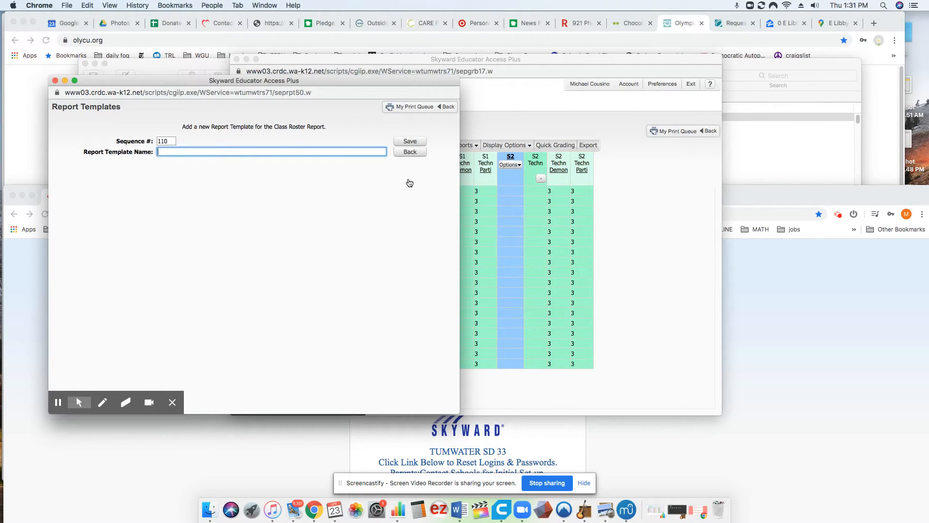
{"action": "left_click", "coordinate": [268, 152]}
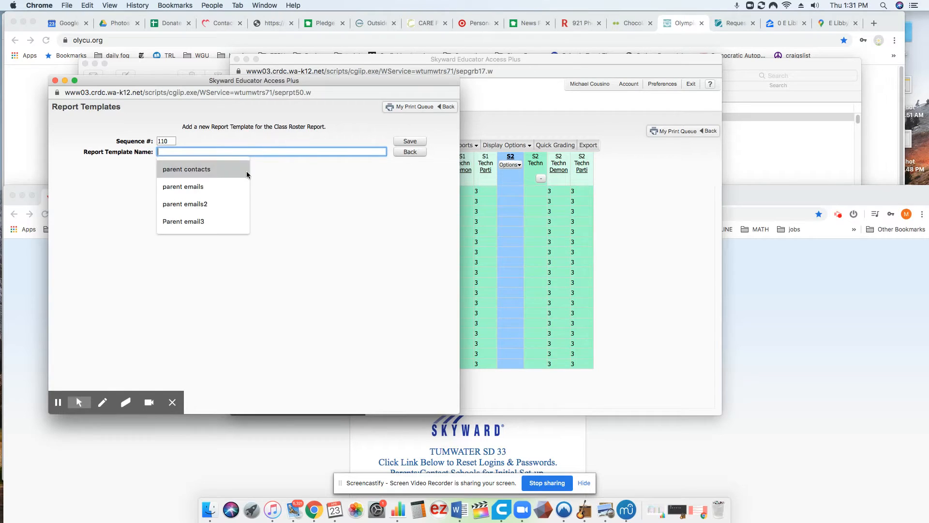
{"action": "left_click", "coordinate": [202, 221]}
{"action": "left_click", "coordinate": [215, 154]}
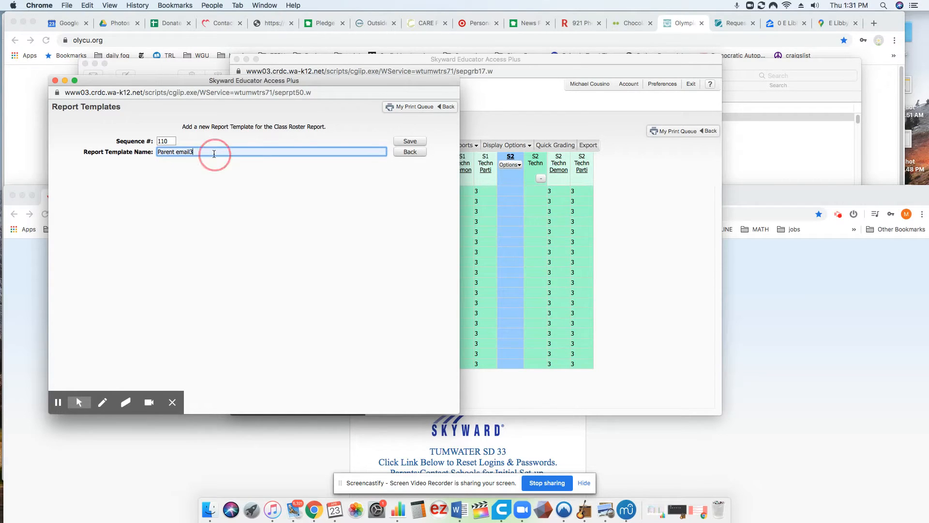
{"action": "key", "text": "BackSpace"}
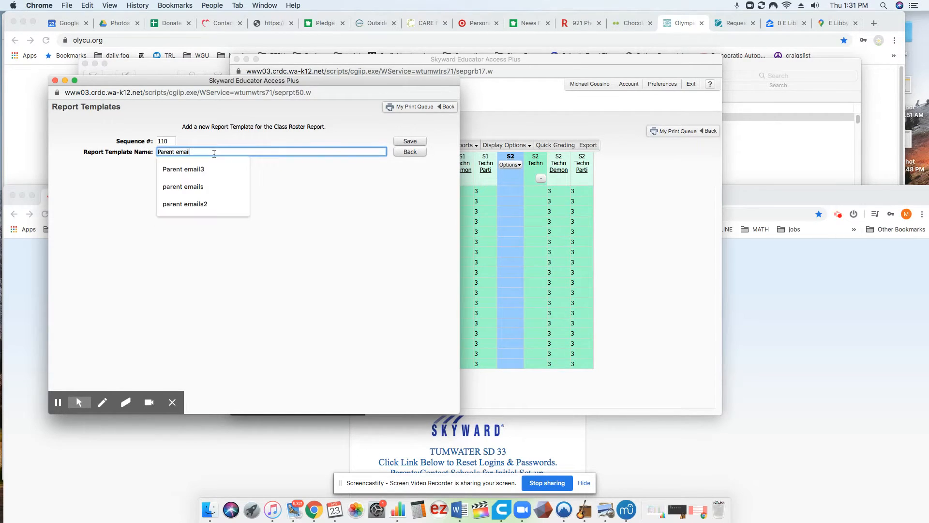
{"action": "left_click", "coordinate": [250, 207]}
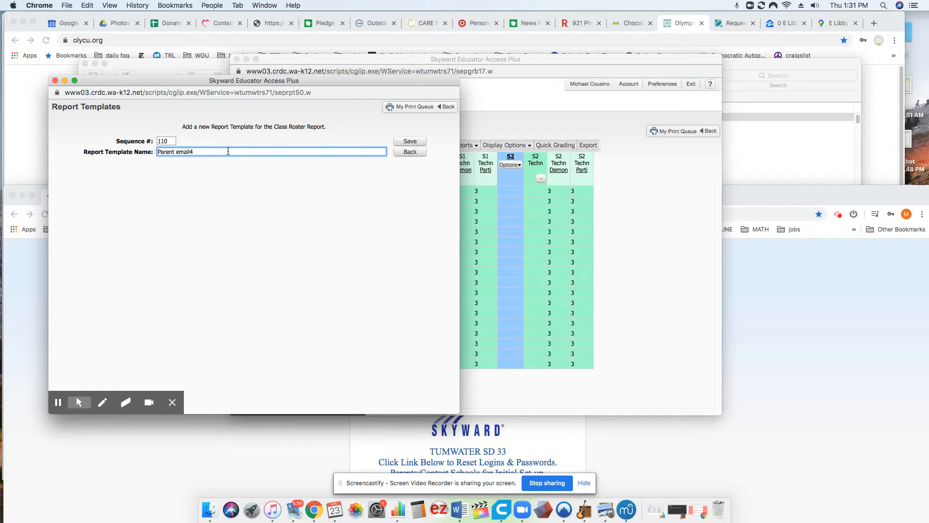
{"action": "left_click", "coordinate": [411, 142]}
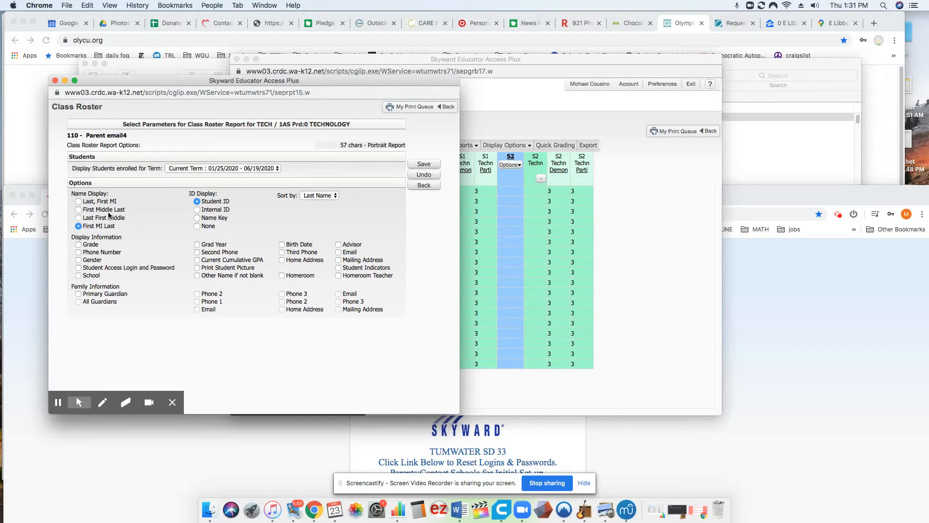
Keep First MI Last name display and include Primary Guardian with Phone 2 and Email
{"action": "left_click", "coordinate": [79, 201]}
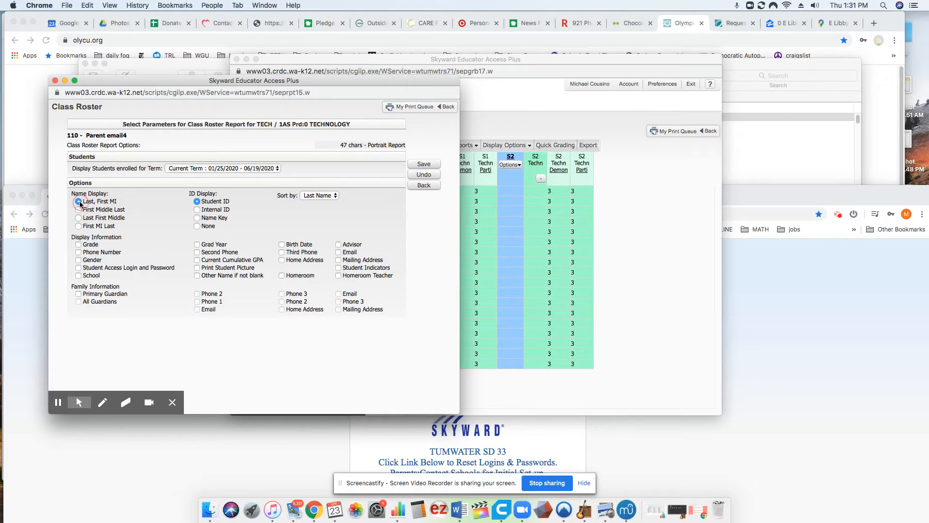
{"action": "left_click", "coordinate": [78, 226]}
{"action": "left_click", "coordinate": [78, 294]}
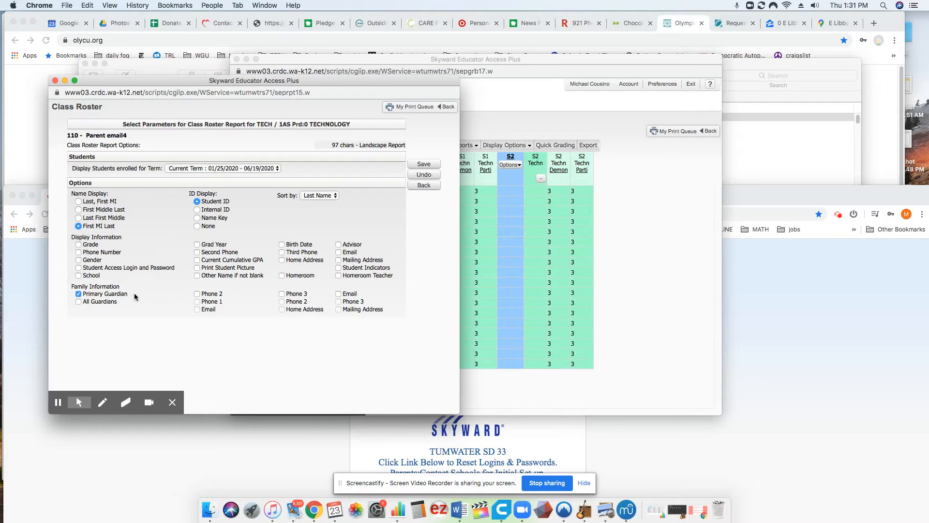
{"action": "left_click", "coordinate": [79, 301]}
{"action": "left_click", "coordinate": [198, 294]}
{"action": "left_click", "coordinate": [338, 294]}
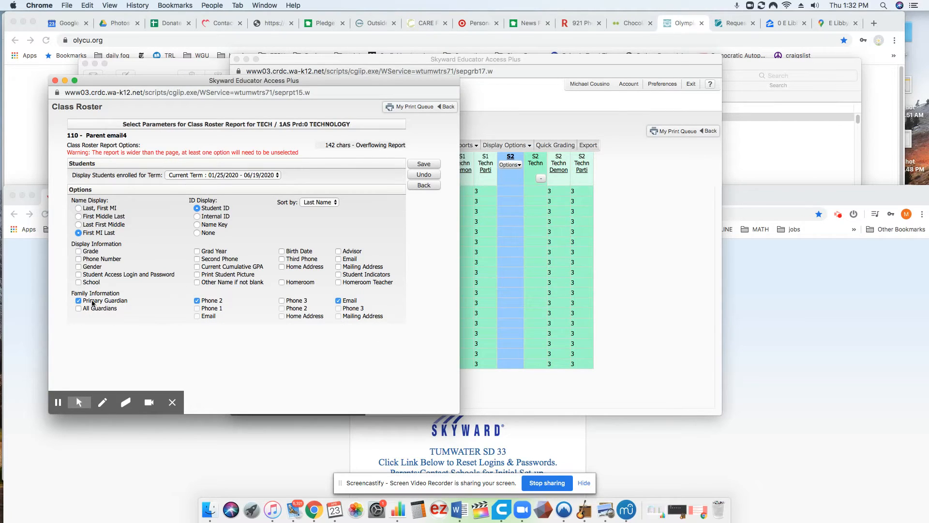
Test All Guardians and Phone 1 widths, finishing with Primary Guardian, Phone 2 and Email, then save
{"action": "left_click", "coordinate": [80, 309]}
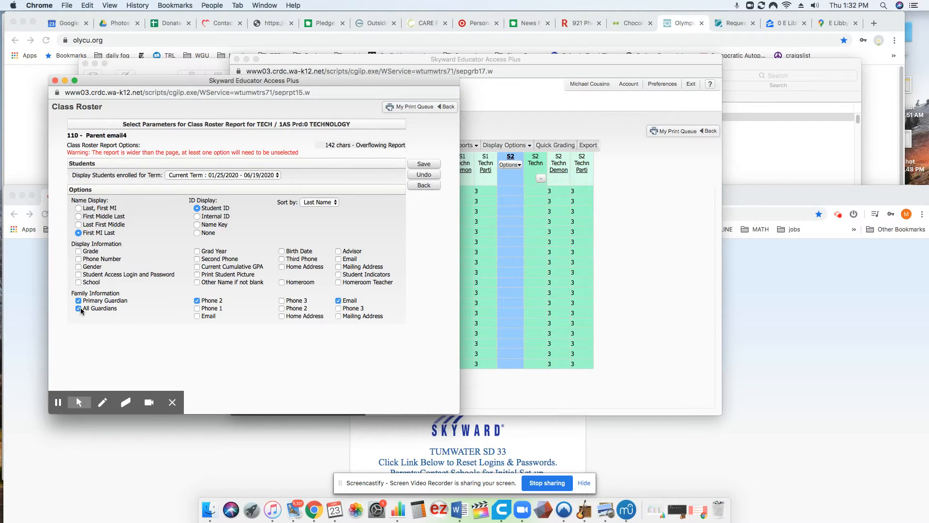
{"action": "left_click", "coordinate": [198, 317]}
{"action": "left_click", "coordinate": [198, 309]}
{"action": "left_click", "coordinate": [197, 309]}
{"action": "left_click", "coordinate": [196, 315]}
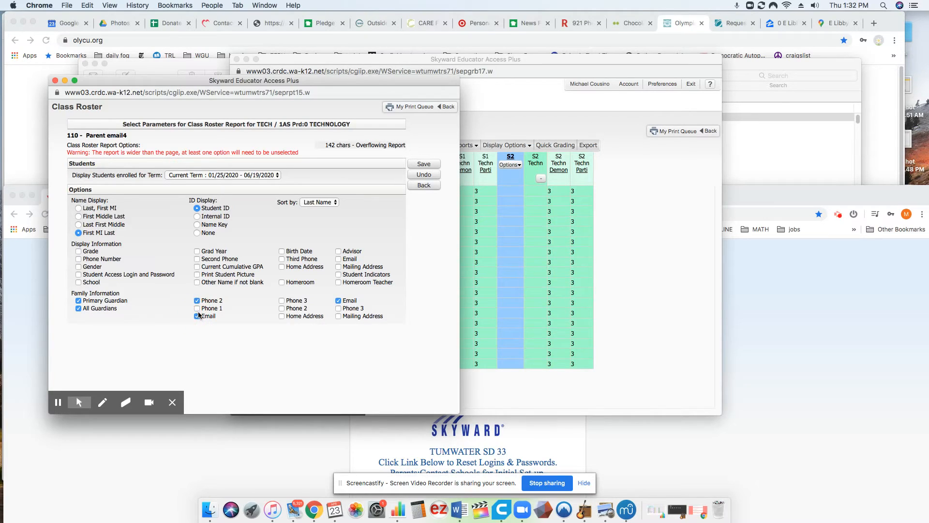
{"action": "left_click", "coordinate": [78, 308]}
{"action": "left_click", "coordinate": [78, 309]}
{"action": "left_click", "coordinate": [197, 316]}
{"action": "left_click", "coordinate": [79, 308]}
{"action": "left_click", "coordinate": [424, 165]}
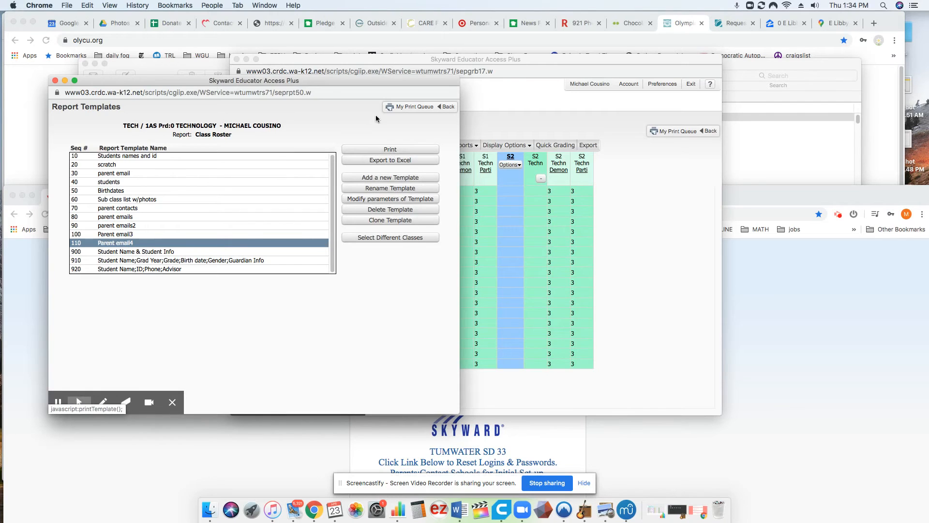
Print the Parent email4 roster, review the PDF, then close it and the print queue
{"action": "left_click", "coordinate": [391, 152]}
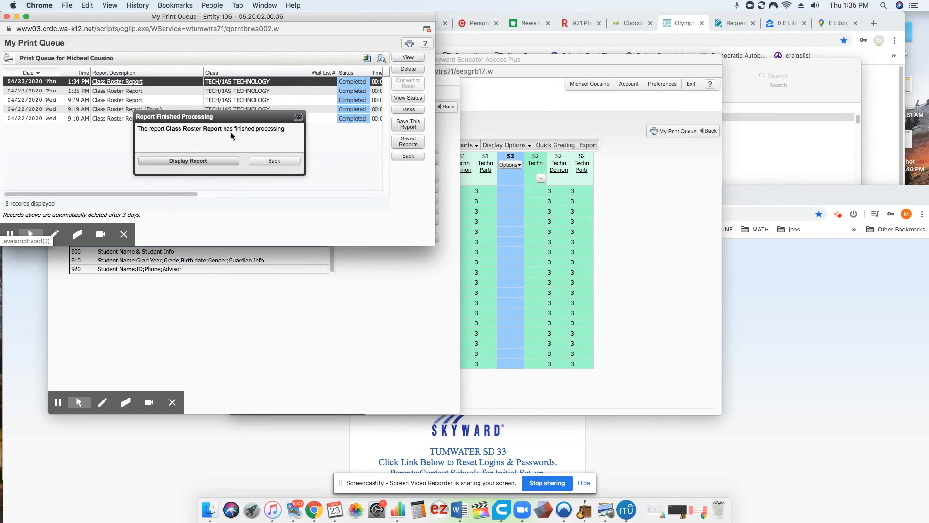
{"action": "left_click", "coordinate": [190, 161]}
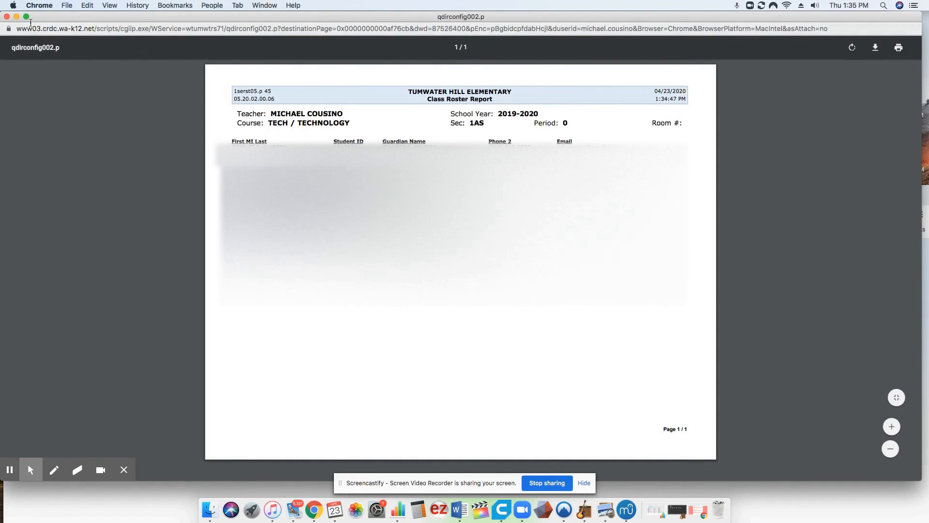
{"action": "left_click", "coordinate": [7, 17]}
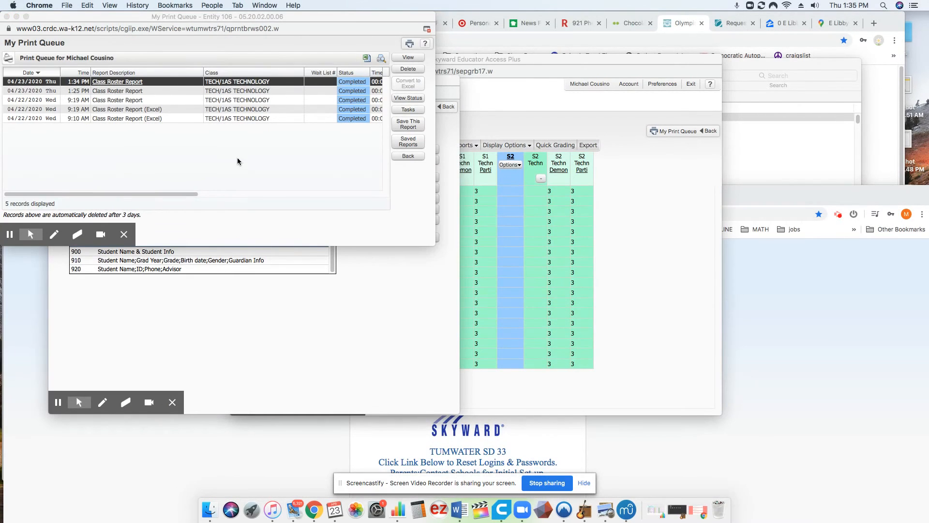
{"action": "left_click", "coordinate": [8, 16]}
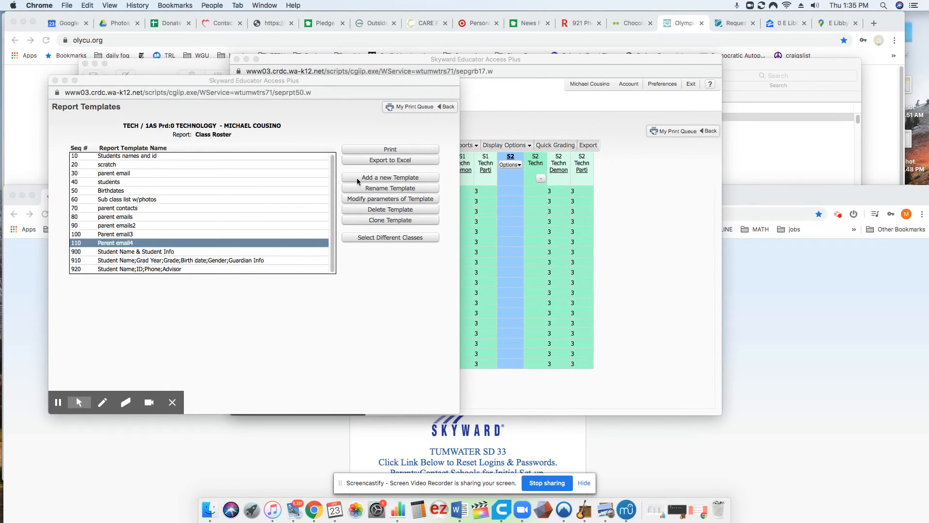
Add All Guardians and Mailing Address to the Parent email4 template options and save
{"action": "left_click", "coordinate": [377, 203]}
{"action": "left_click", "coordinate": [378, 203]}
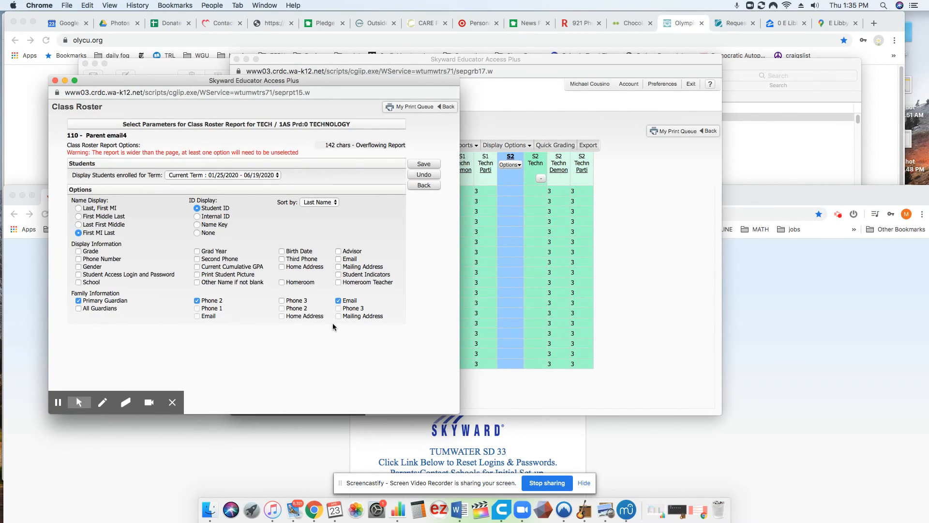
{"action": "left_click", "coordinate": [79, 309]}
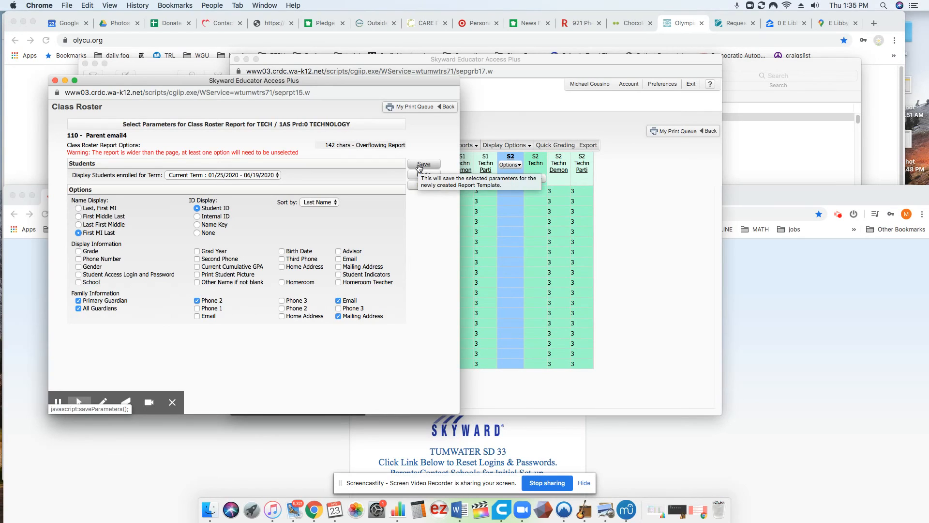
{"action": "left_click", "coordinate": [338, 267]}
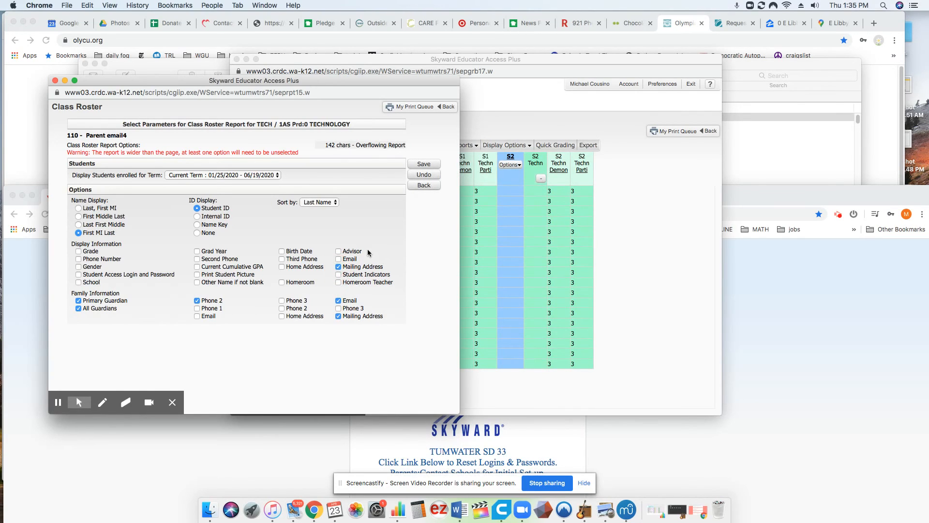
{"action": "left_click", "coordinate": [422, 165]}
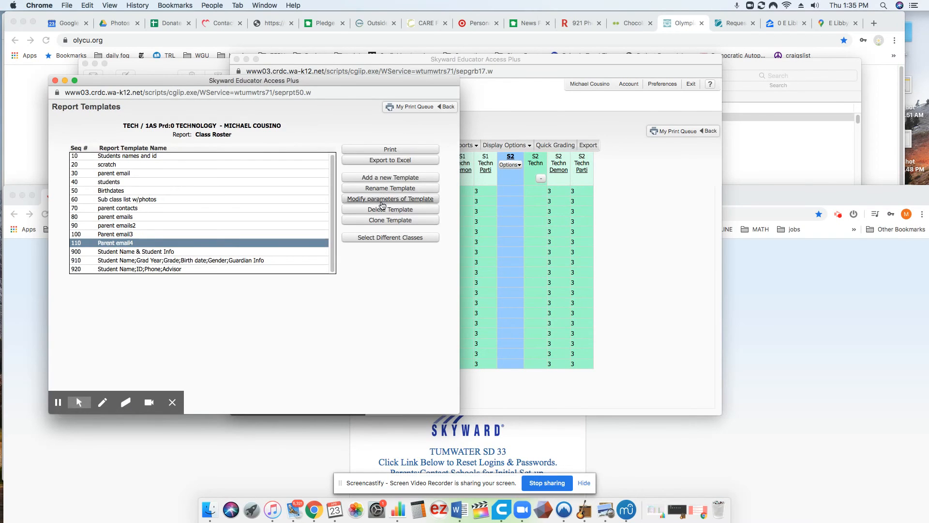
Reprint the updated Parent email4 roster and display the finished three-page PDF
{"action": "left_click", "coordinate": [393, 149]}
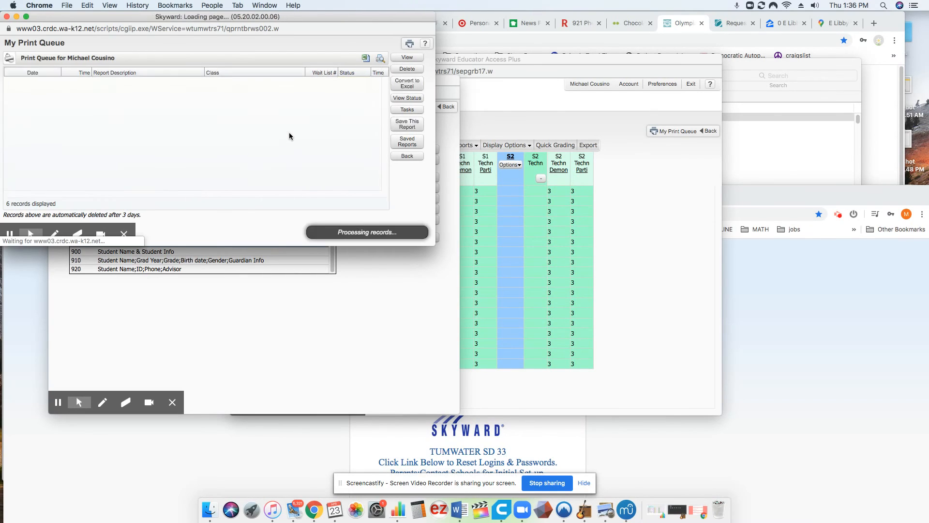
{"action": "left_click", "coordinate": [180, 161]}
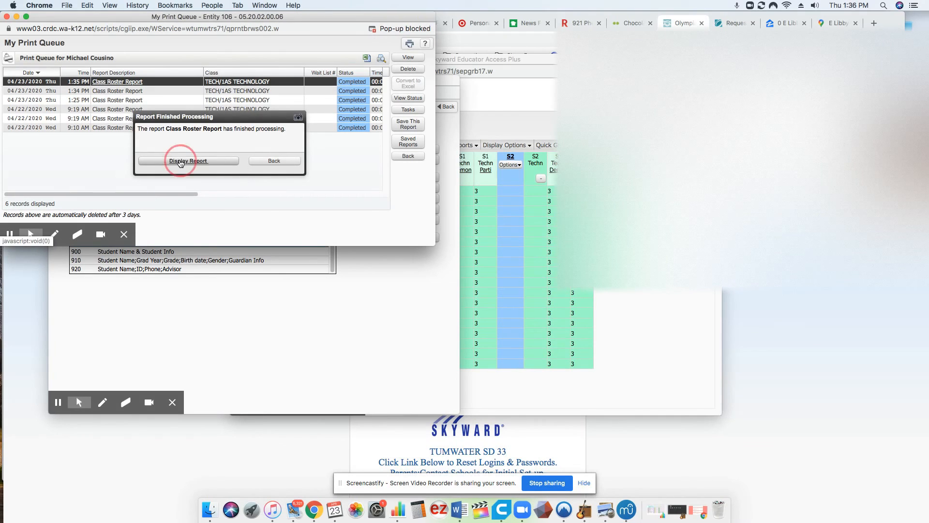